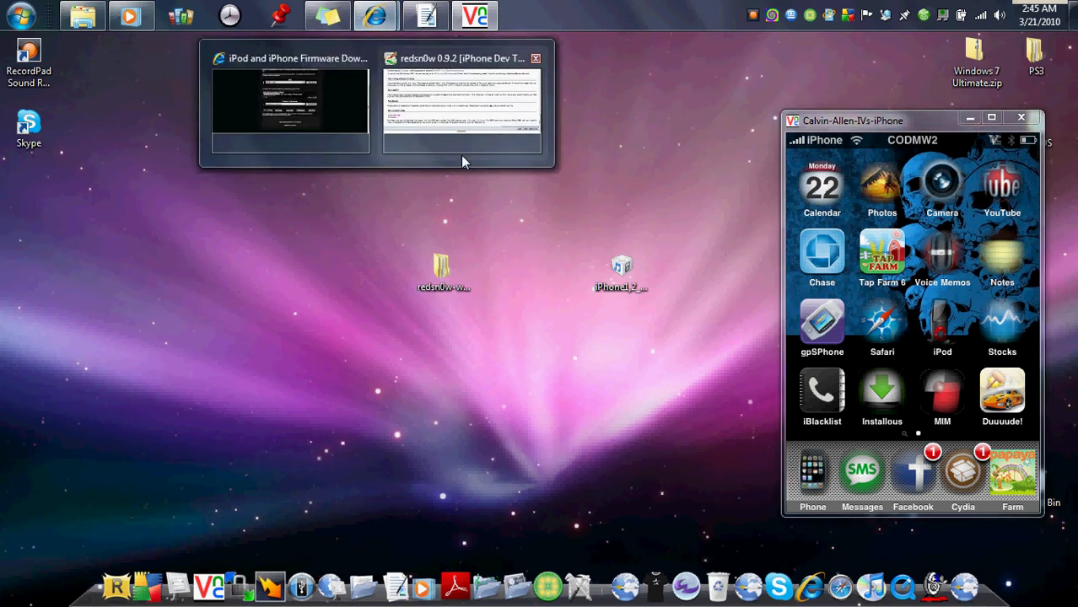
Start the Windows download of redsn0w-win_0.9.2.zip from the redsn0w 0.9.2 page and close its prompt
{"action": "left_click", "coordinate": [465, 158]}
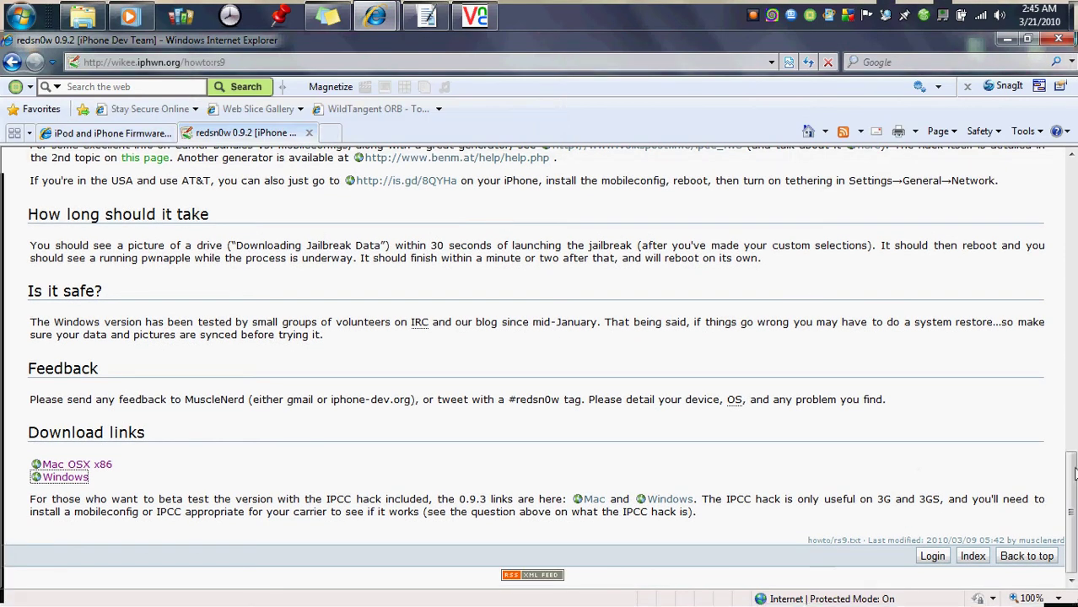
{"action": "mouse_move", "coordinate": [1070, 474]}
{"action": "left_mouse_down"}
{"action": "mouse_move", "coordinate": [1053, 182]}
{"action": "mouse_move", "coordinate": [1068, 200]}
{"action": "mouse_move", "coordinate": [1069, 494]}
{"action": "left_mouse_up"}
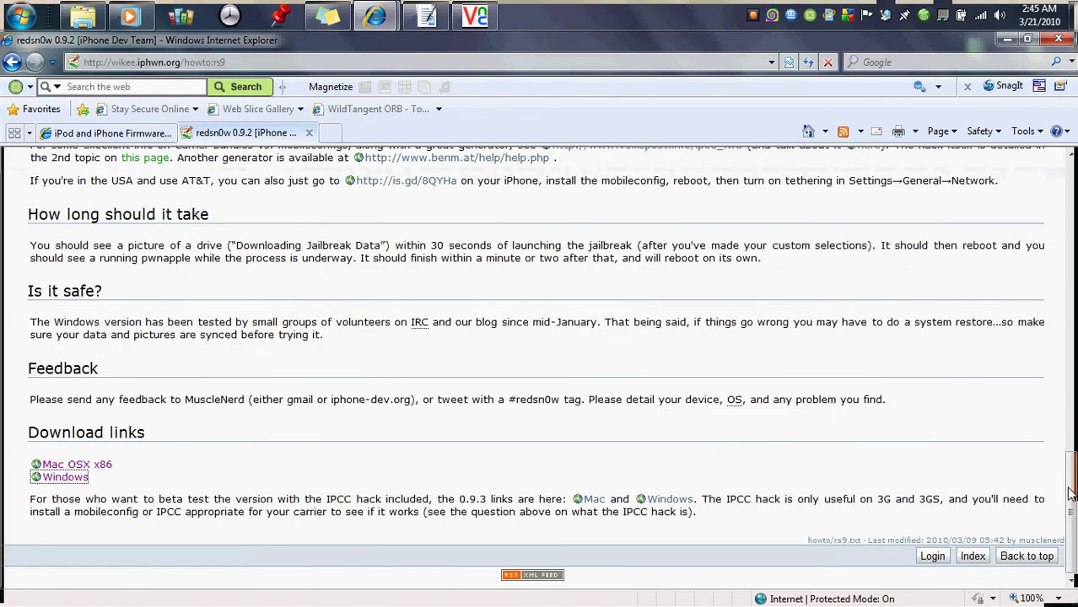
{"action": "left_click", "coordinate": [63, 488]}
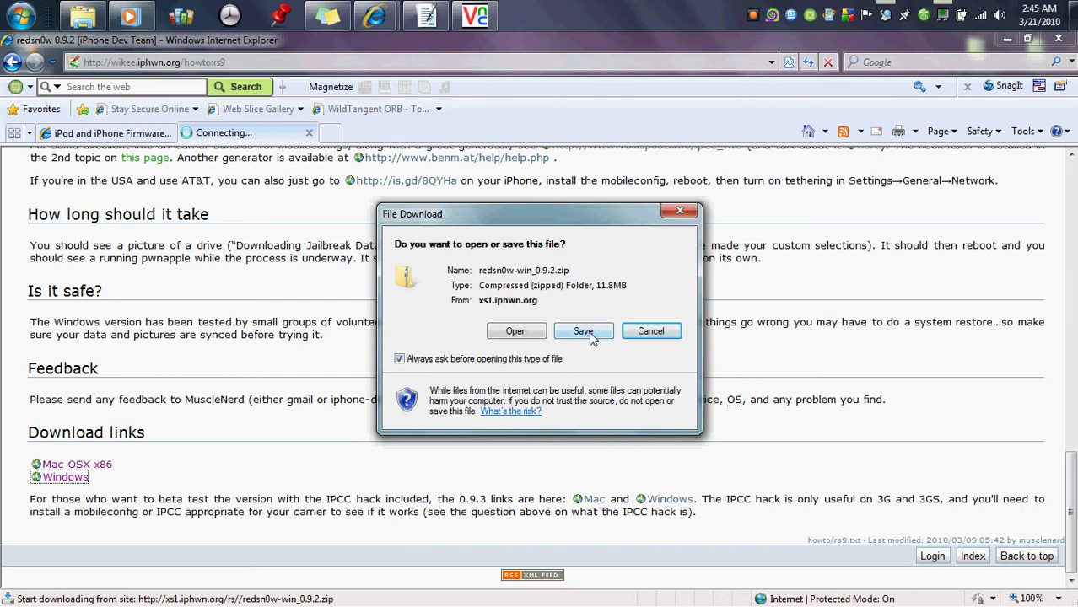
{"action": "left_click", "coordinate": [680, 211]}
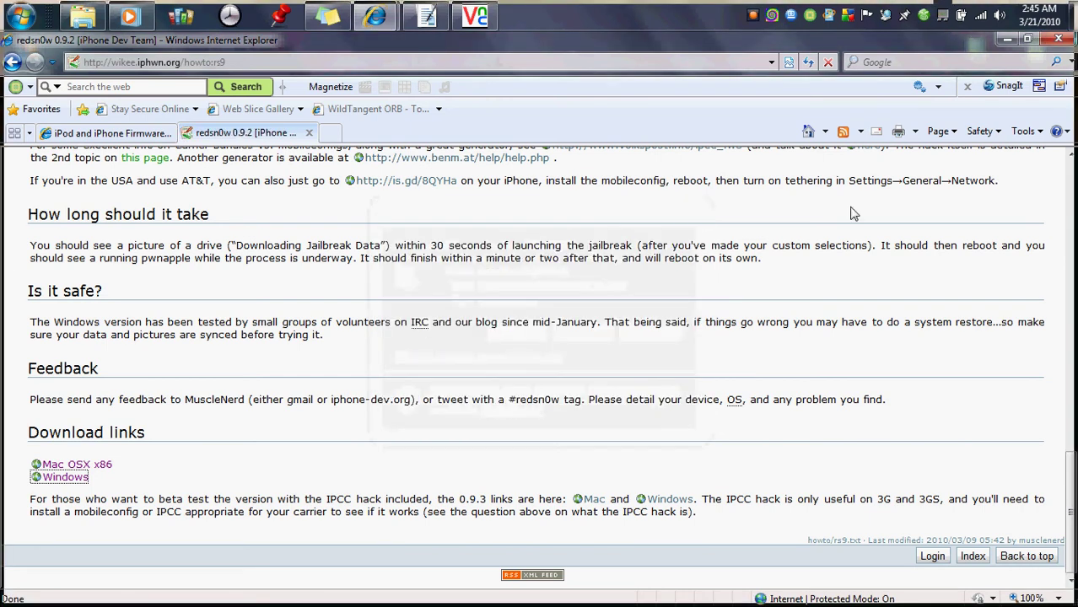
Shift the redsn0w-win_0.9.2 folder icon further left on the desktop, away from the firmware file
{"action": "left_click", "coordinate": [1008, 39]}
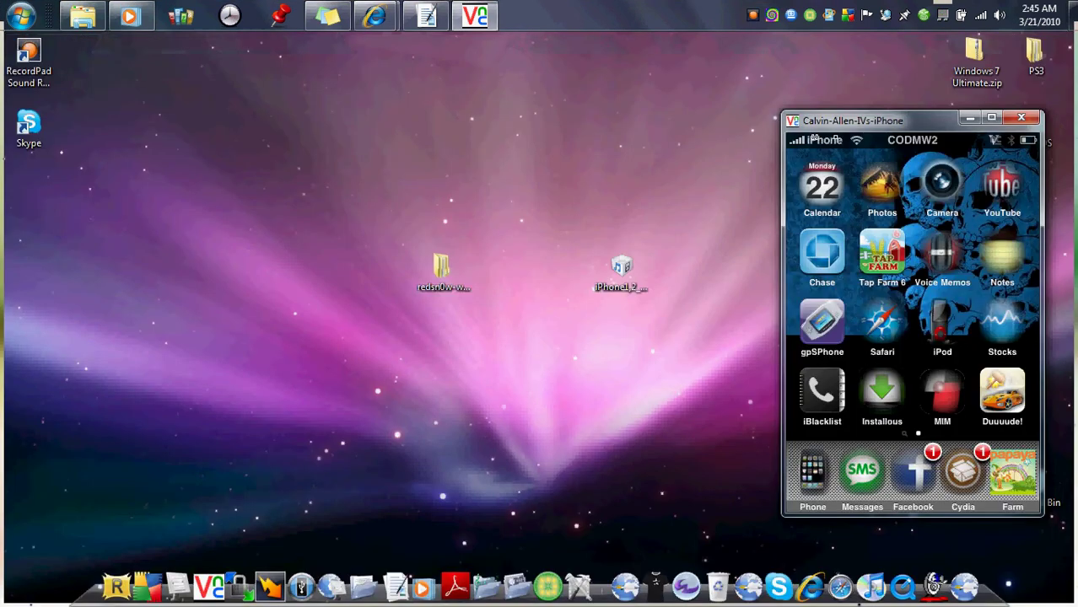
{"action": "left_click_drag", "start_coordinate": [441, 268], "coordinate": [384, 269]}
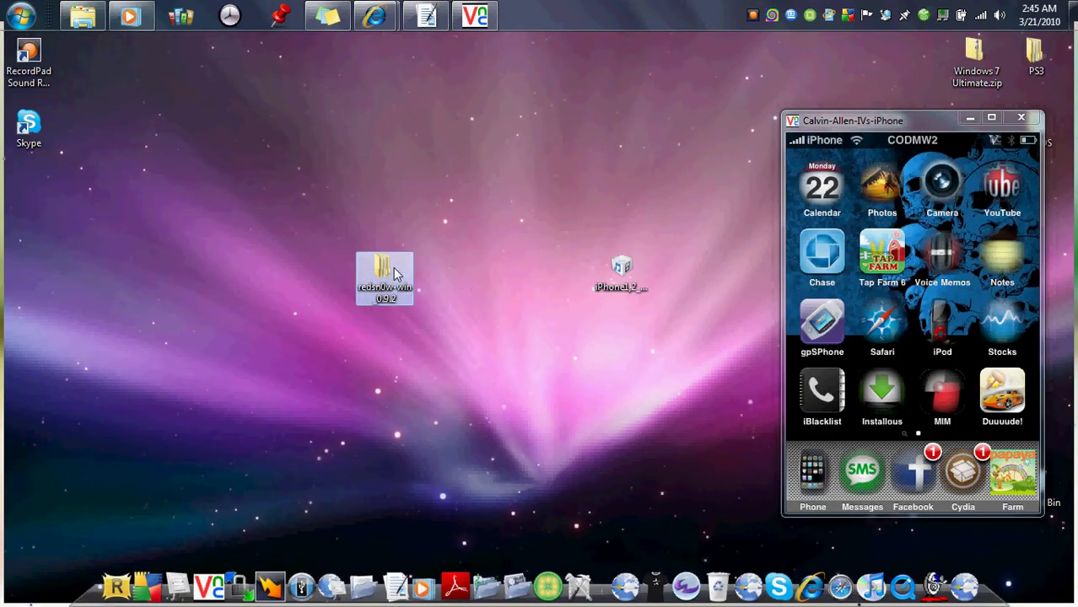
{"action": "left_click", "coordinate": [439, 348]}
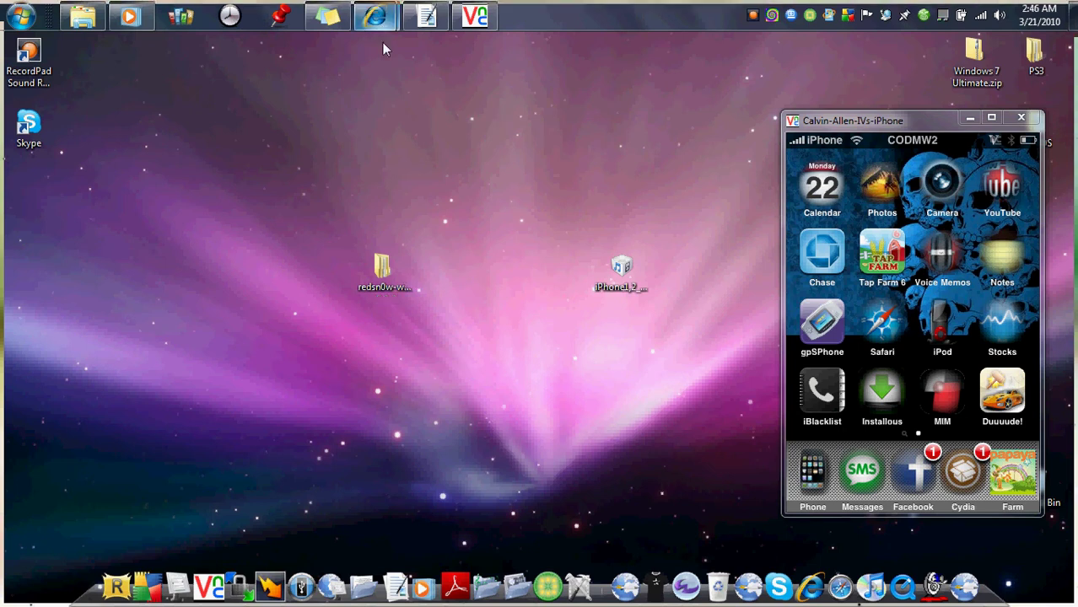
Choose iPod touch 3G (3.1.2/7D11) firmware, start its 297MB Restore.zip download, and dismiss the prompt
{"action": "mouse_move", "coordinate": [381, 29]}
{"action": "left_click", "coordinate": [294, 98]}
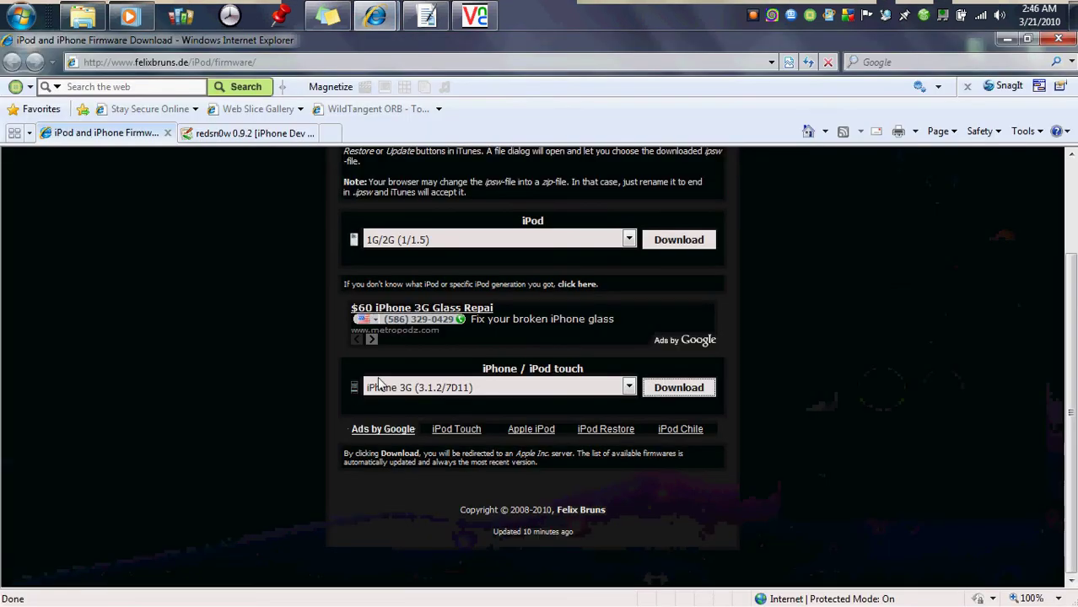
{"action": "left_click", "coordinate": [628, 387]}
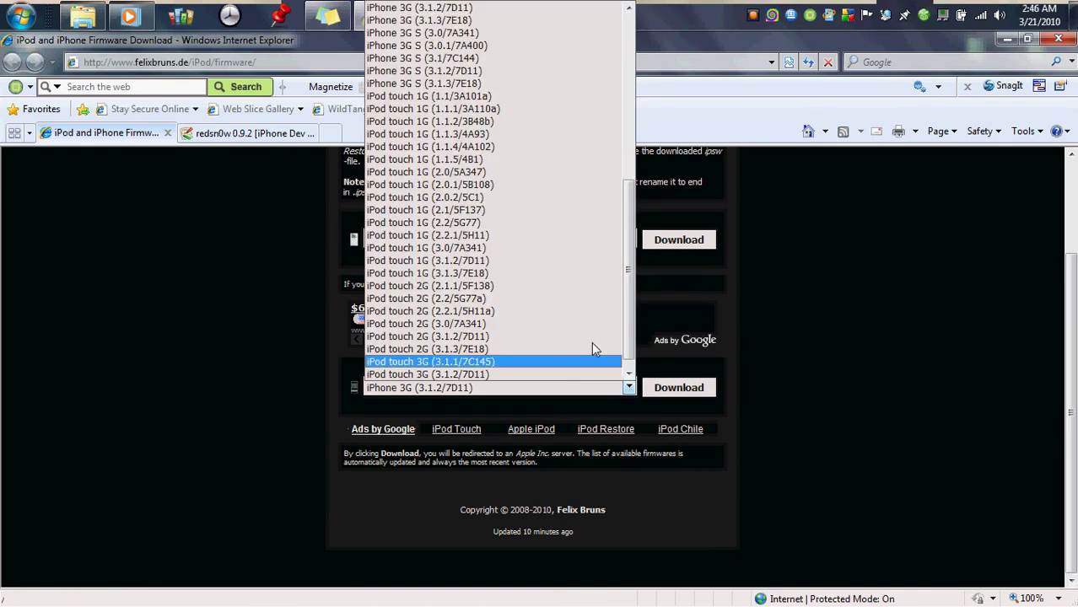
{"action": "left_click", "coordinate": [542, 376]}
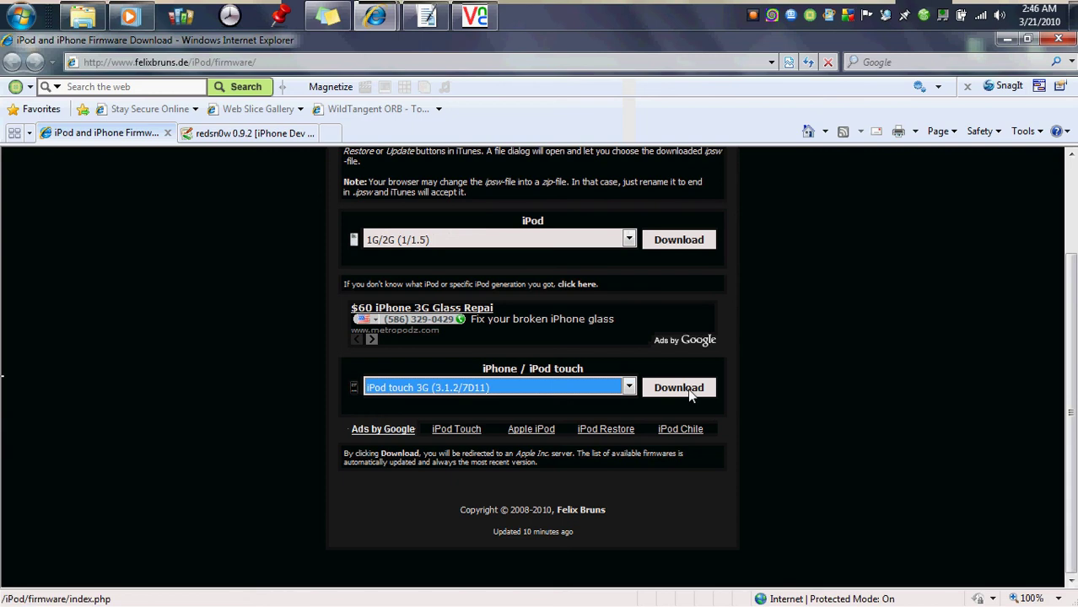
{"action": "left_click", "coordinate": [688, 390]}
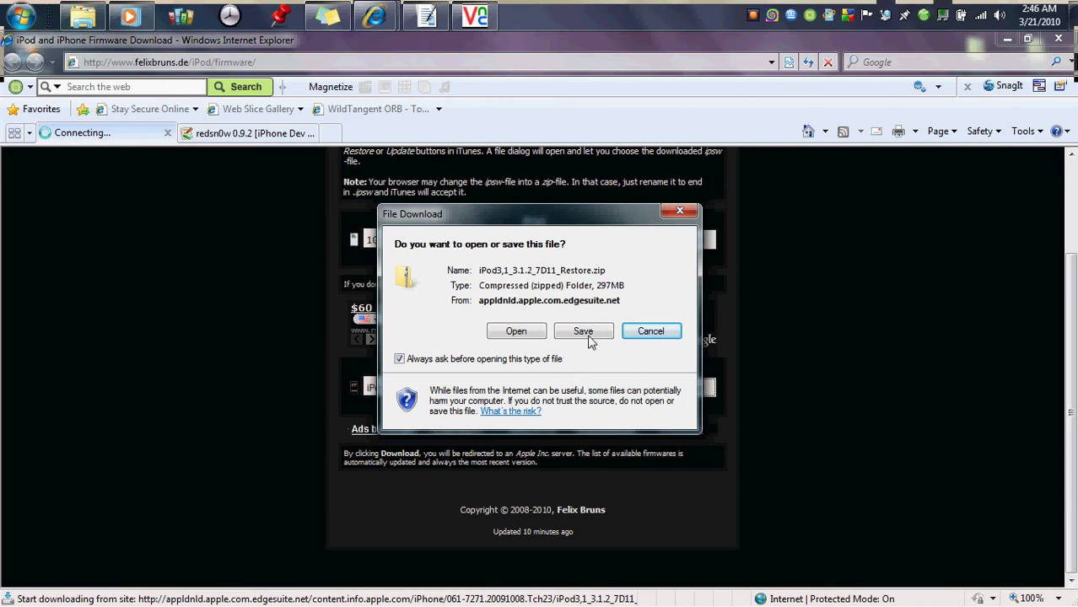
{"action": "left_click", "coordinate": [682, 214]}
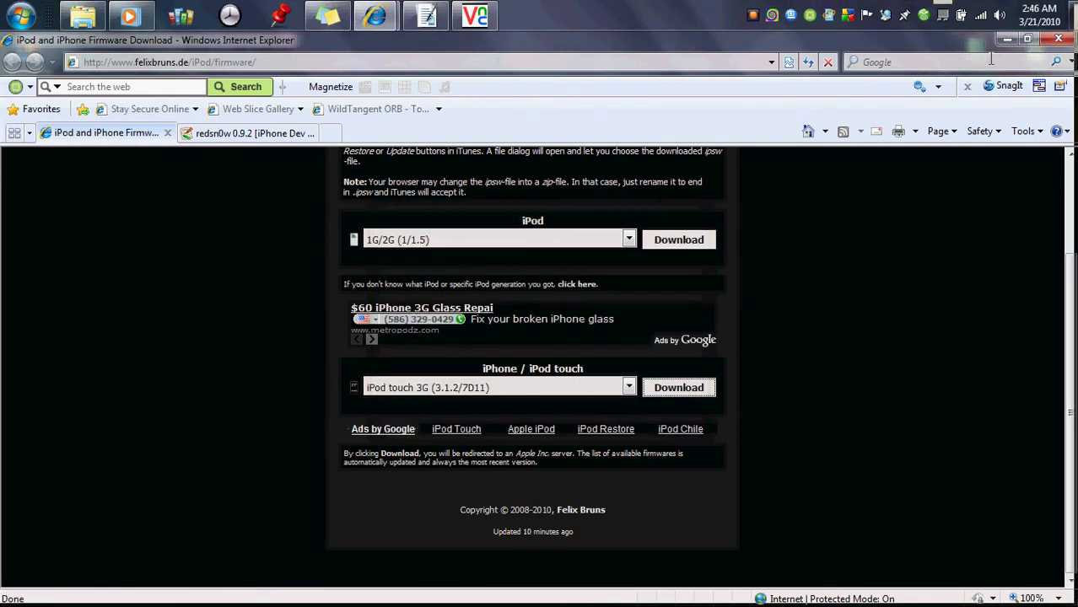
Place the iPhone1,2 3.1.2 7D11 Restore.ipsw icon near the desktop centre, just above the redsn0w folder
{"action": "left_click", "coordinate": [1006, 42]}
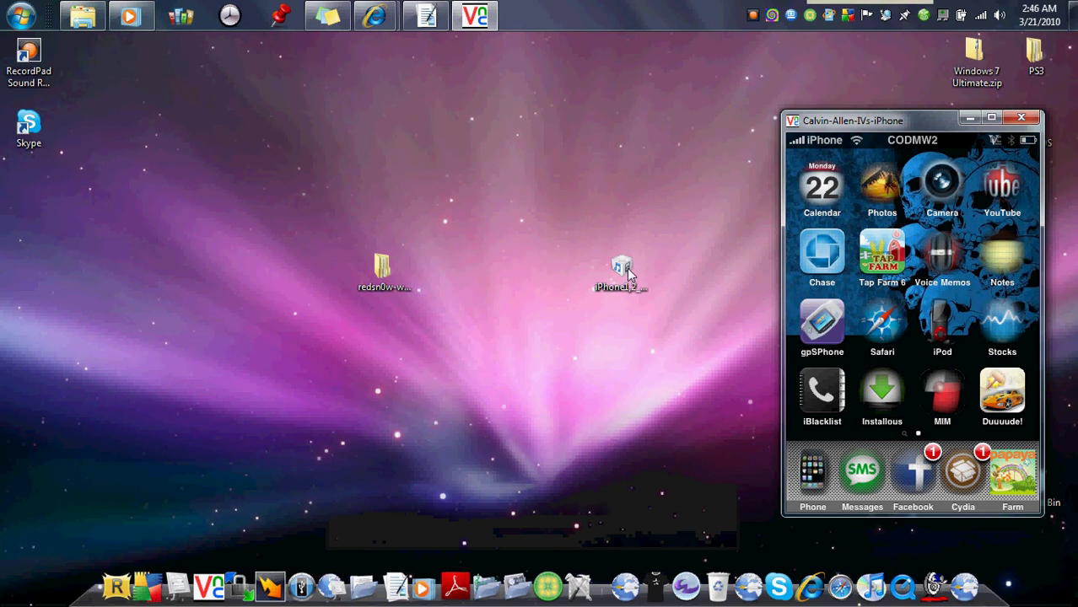
{"action": "left_click_drag", "start_coordinate": [624, 268], "coordinate": [507, 172]}
{"action": "left_click", "coordinate": [554, 302]}
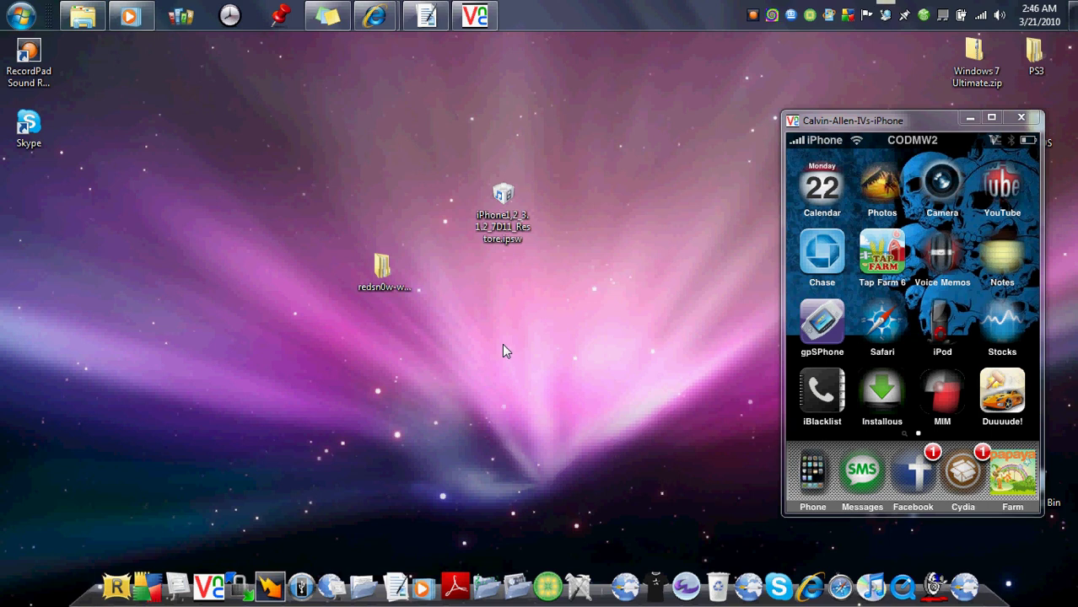
Show extensions for known file types through Control Panel's Folder Options, found by searching 'fol', then close Control Panel
{"action": "left_click", "coordinate": [23, 19]}
{"action": "left_click", "coordinate": [269, 275]}
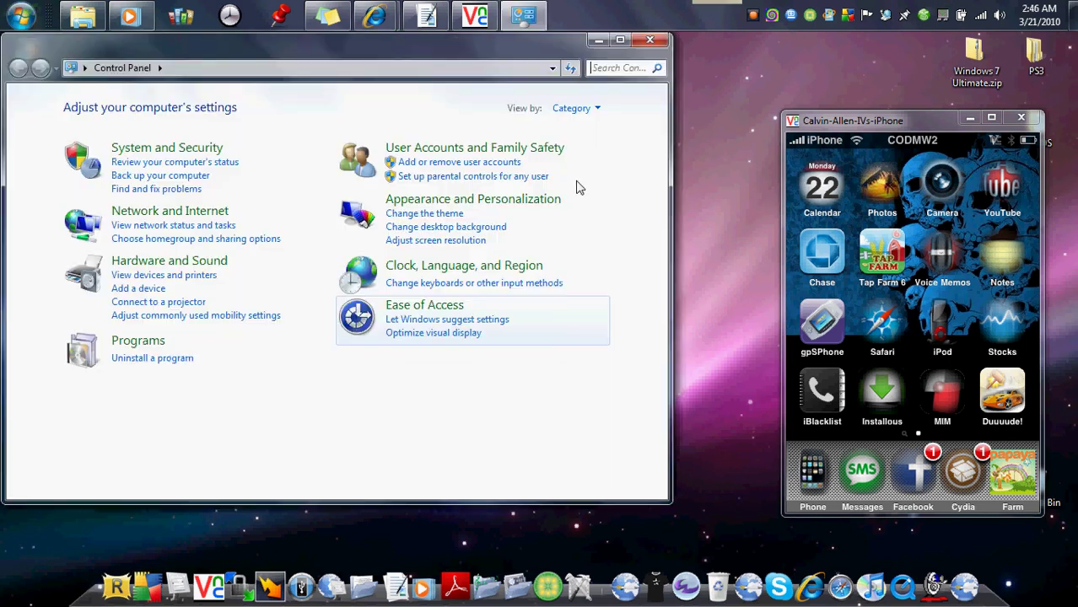
{"action": "left_click", "coordinate": [607, 70]}
{"action": "type", "text": "fol"}
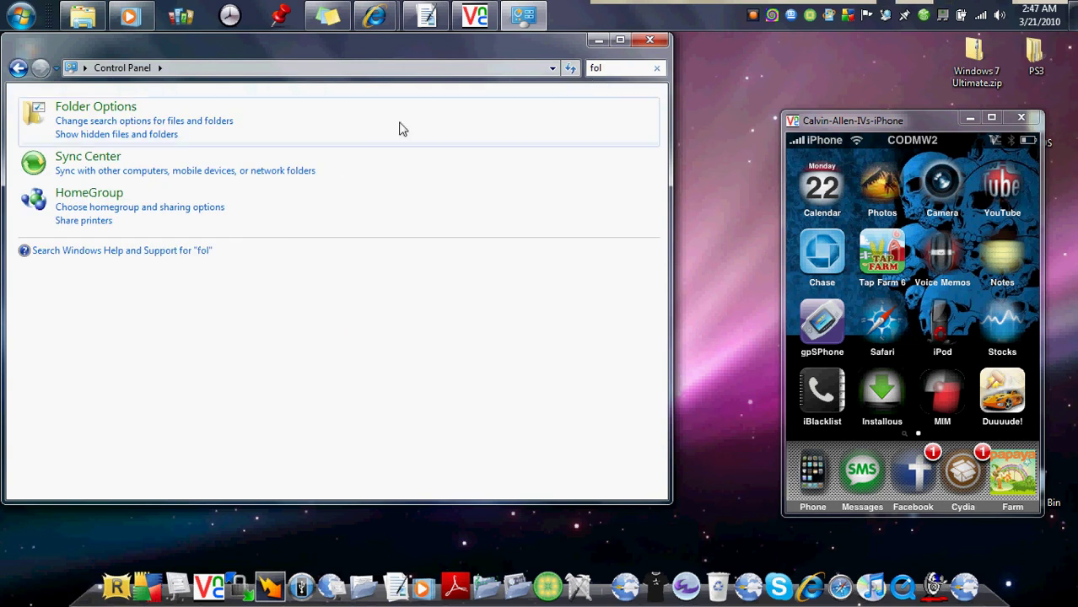
{"action": "left_click", "coordinate": [122, 107]}
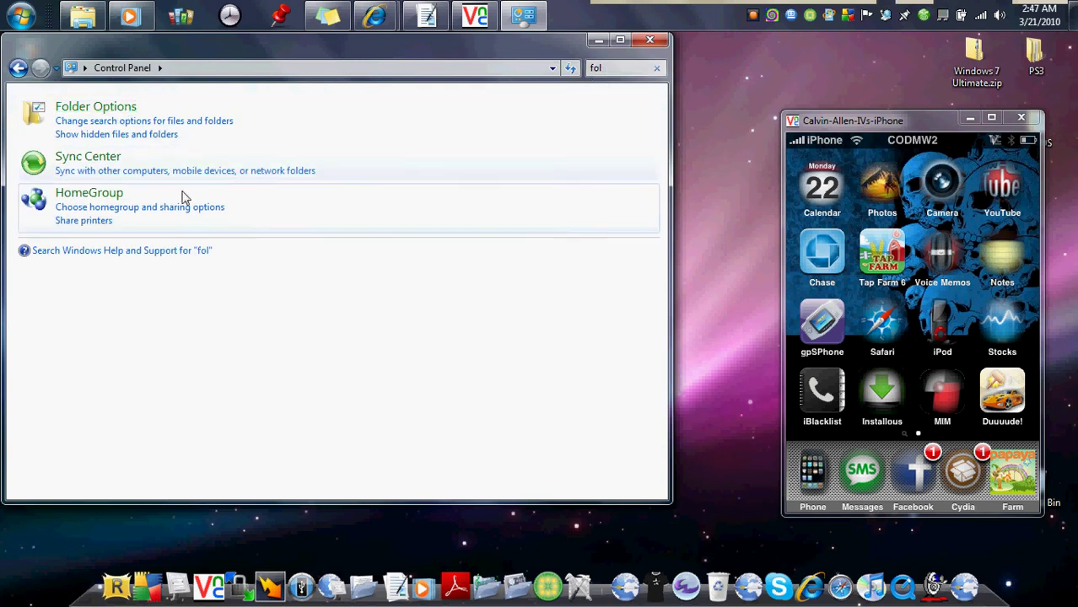
{"action": "left_click", "coordinate": [104, 110]}
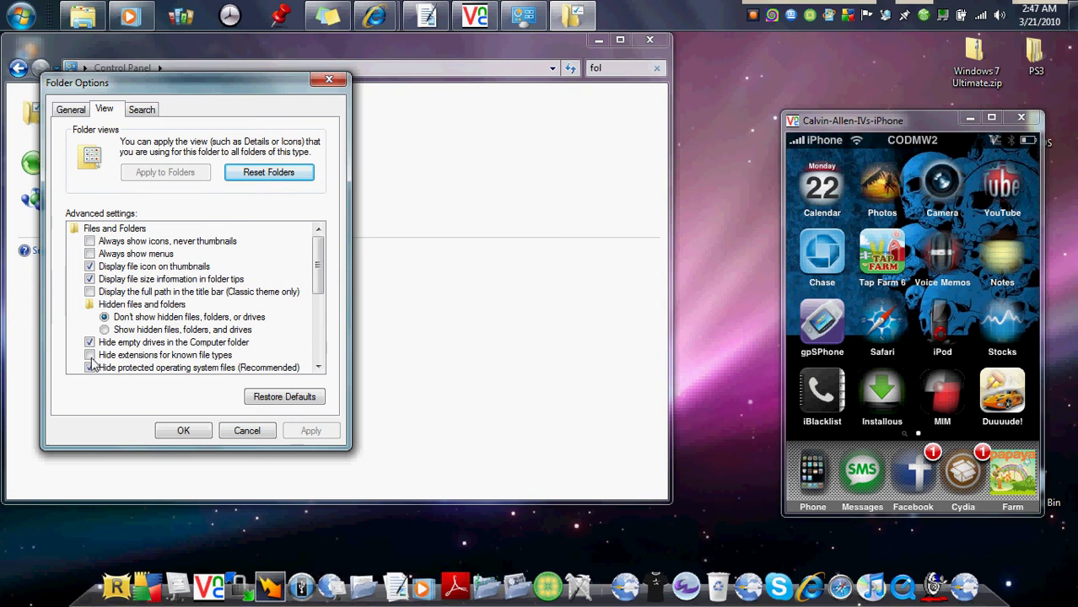
{"action": "left_click", "coordinate": [181, 431]}
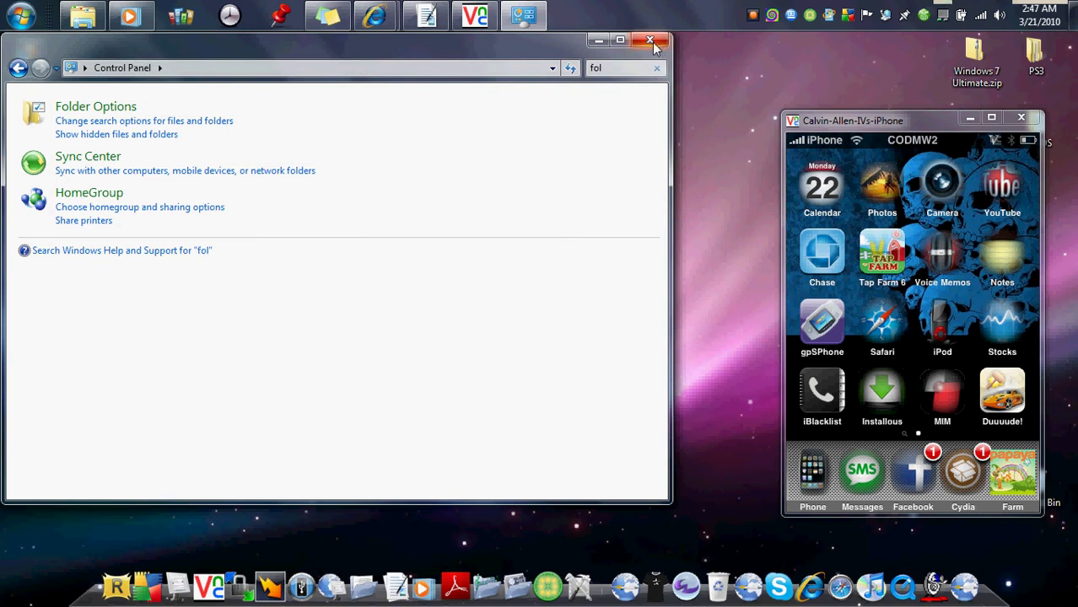
{"action": "left_click", "coordinate": [657, 42]}
Rename the firmware file to iPhone1,2_3.1.2_7D11_Restore.ipsw and reposition its desktop icon
{"action": "left_click", "coordinate": [510, 213]}
{"action": "right_click", "coordinate": [517, 242]}
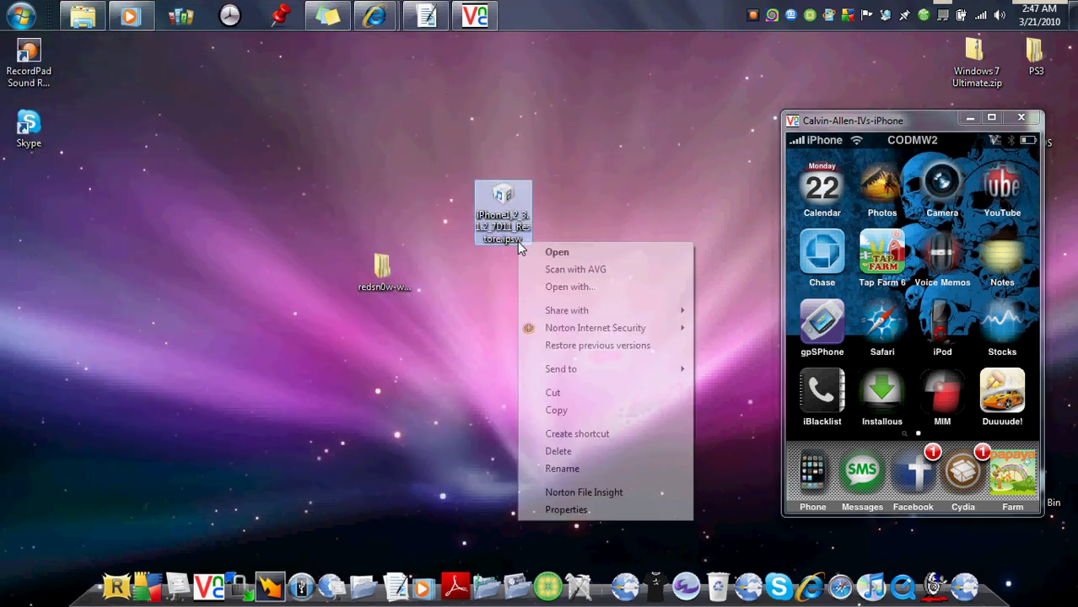
{"action": "left_click", "coordinate": [609, 468]}
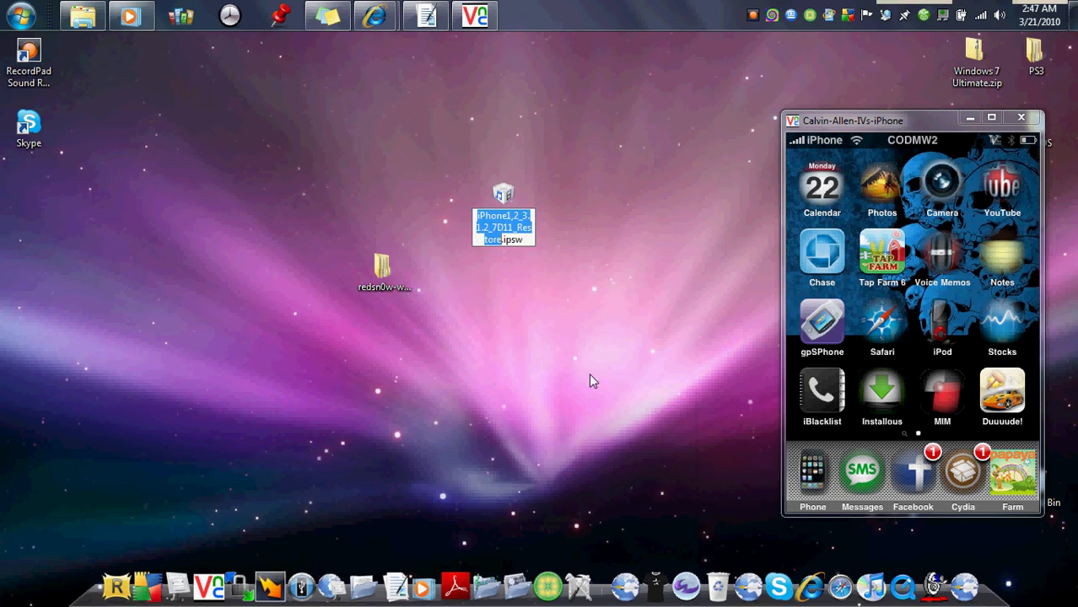
{"action": "left_click", "coordinate": [527, 241]}
{"action": "mouse_move", "coordinate": [526, 240]}
{"action": "left_mouse_down"}
{"action": "mouse_move", "coordinate": [503, 242]}
{"action": "mouse_move", "coordinate": [512, 245]}
{"action": "left_mouse_up"}
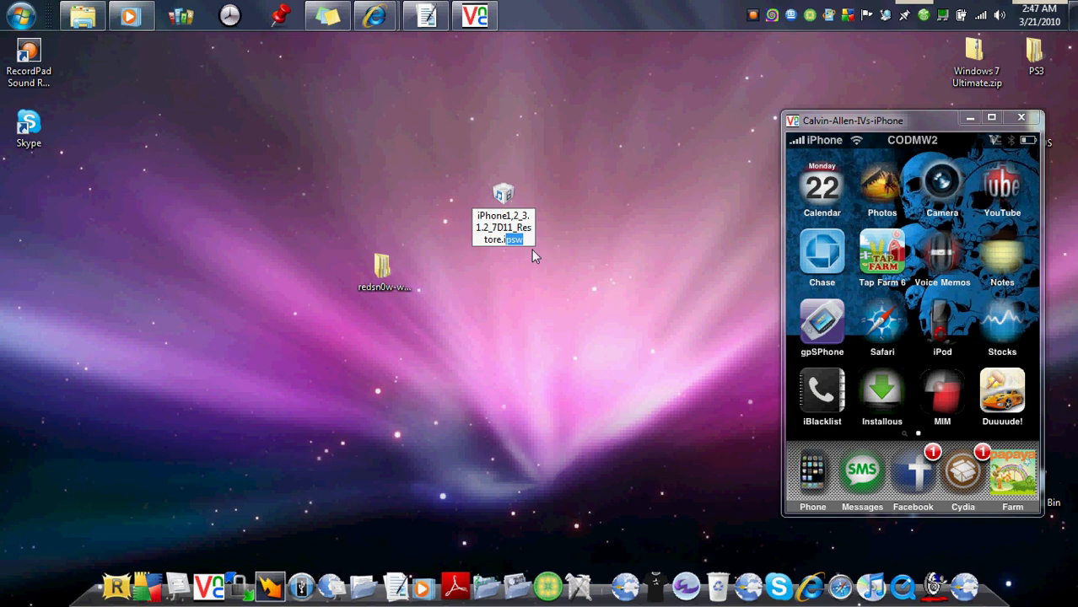
{"action": "key", "text": "Return"}
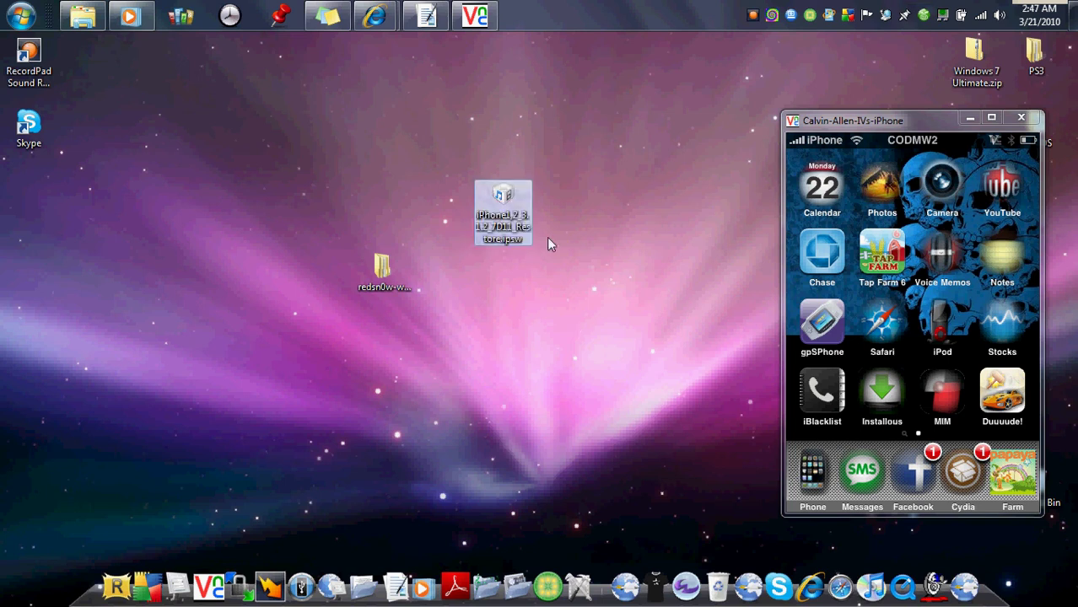
{"action": "left_click_drag", "start_coordinate": [516, 232], "coordinate": [561, 272]}
{"action": "left_click", "coordinate": [486, 337]}
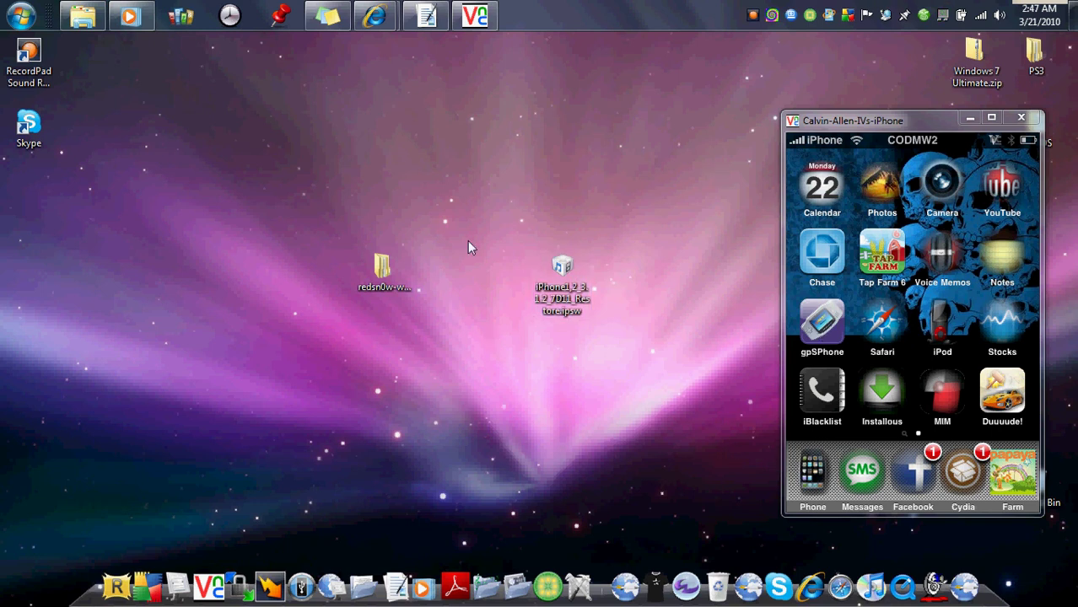
Launch redsn0w.exe from the redsn0w-win_0.9.2 folder, allowing it past the security warning
{"action": "left_click_drag", "start_coordinate": [399, 268], "coordinate": [445, 285]}
{"action": "double_click", "coordinate": [445, 285]}
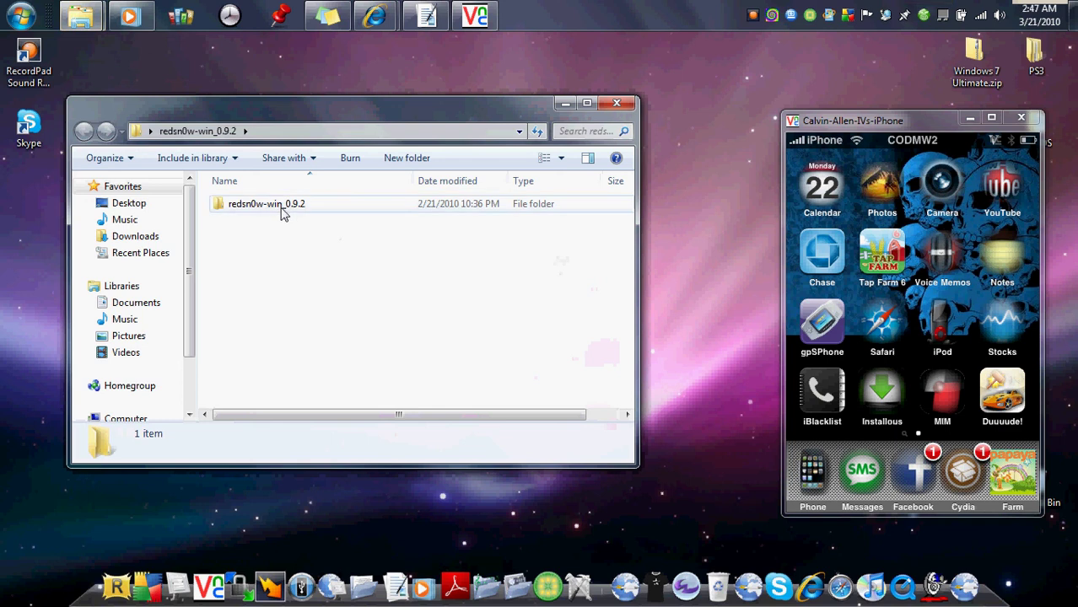
{"action": "double_click", "coordinate": [278, 207]}
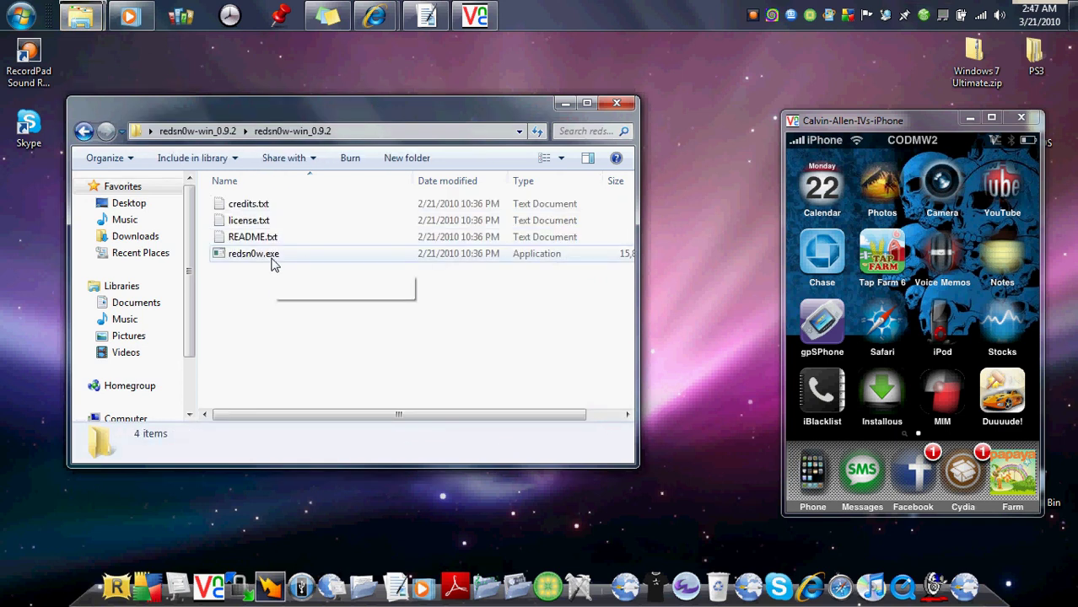
{"action": "left_click", "coordinate": [273, 263]}
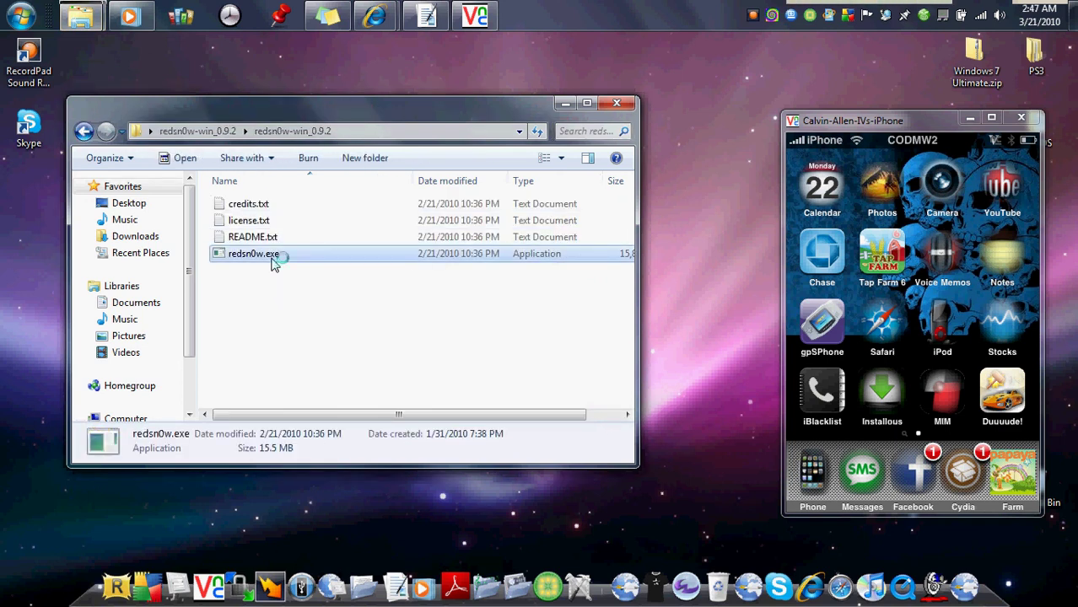
{"action": "double_click", "coordinate": [272, 262]}
{"action": "left_click", "coordinate": [580, 342]}
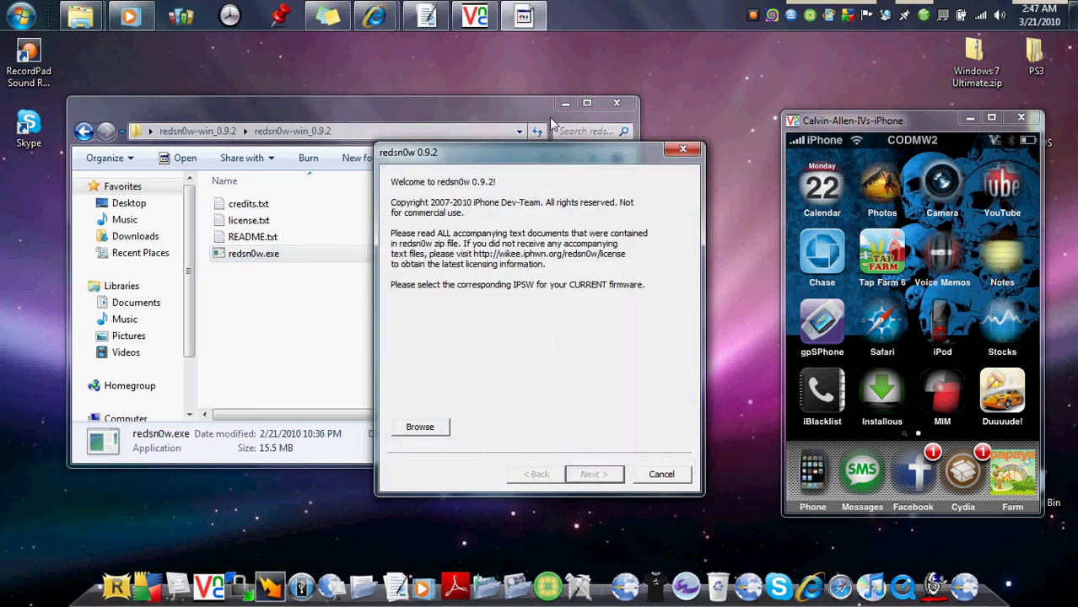
Close Explorer and load iPhone1,2_3.1.2_7D11_Restore.ipsw into redsn0w via Browse until it is identified
{"action": "left_click", "coordinate": [594, 109]}
{"action": "left_click", "coordinate": [616, 103]}
{"action": "left_click_drag", "start_coordinate": [620, 152], "coordinate": [410, 119]}
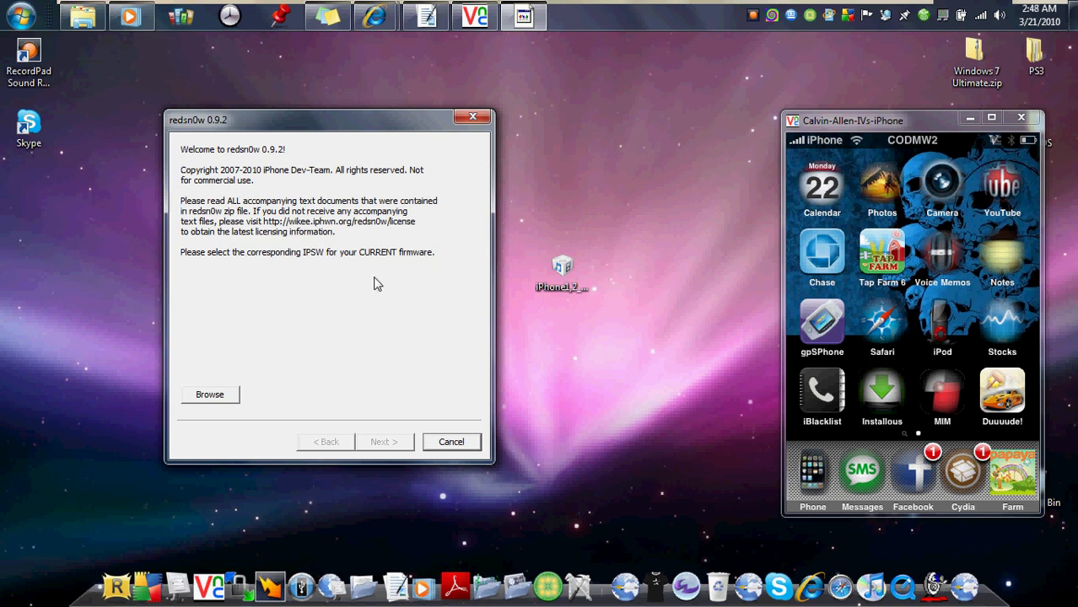
{"action": "left_click", "coordinate": [562, 280]}
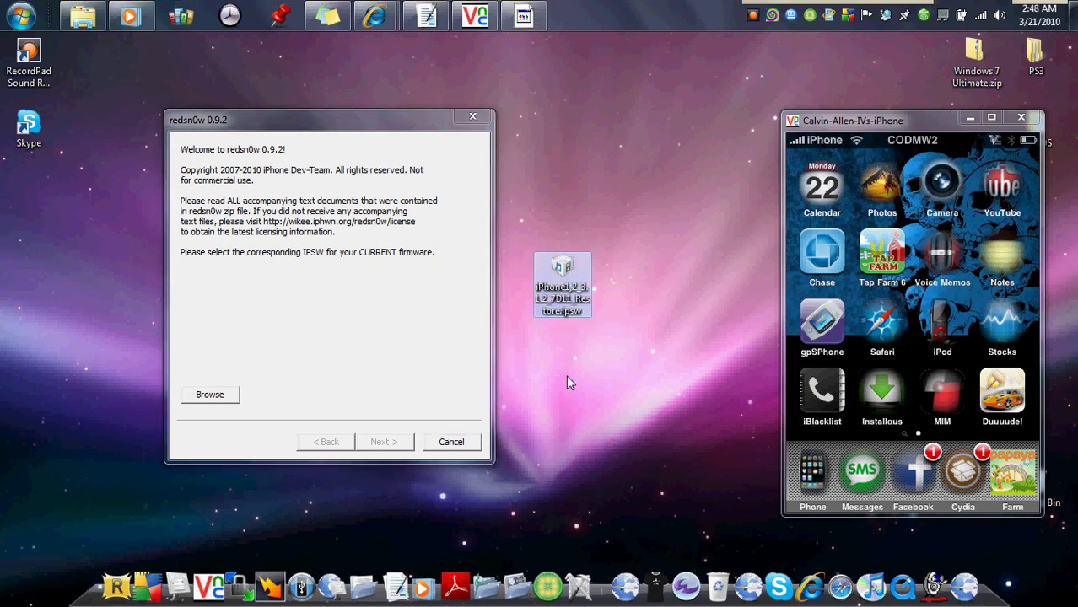
{"action": "left_click", "coordinate": [566, 375]}
{"action": "left_click", "coordinate": [224, 398]}
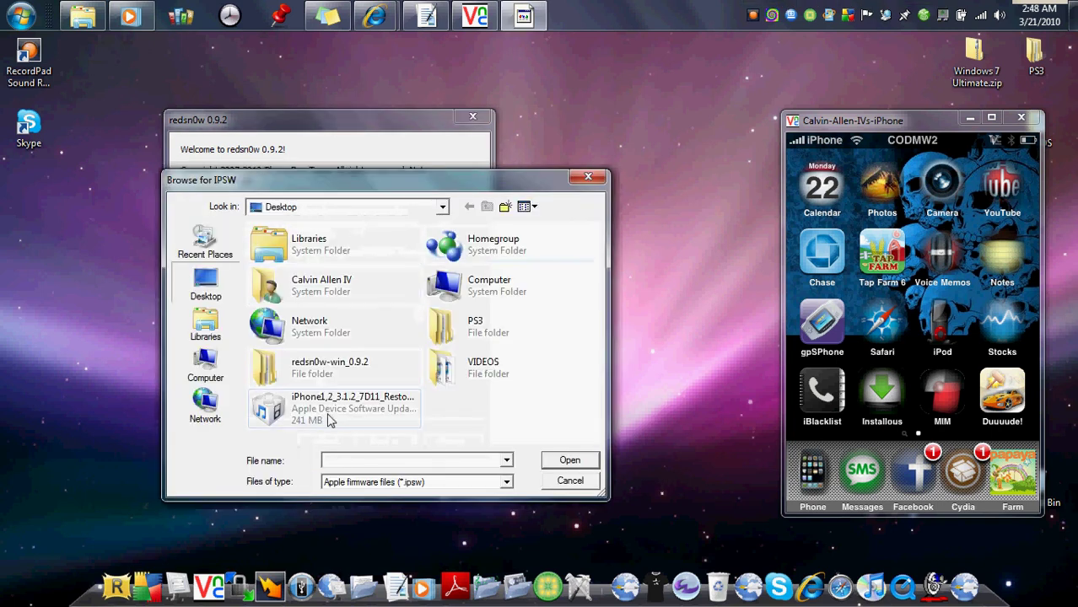
{"action": "left_click", "coordinate": [291, 412]}
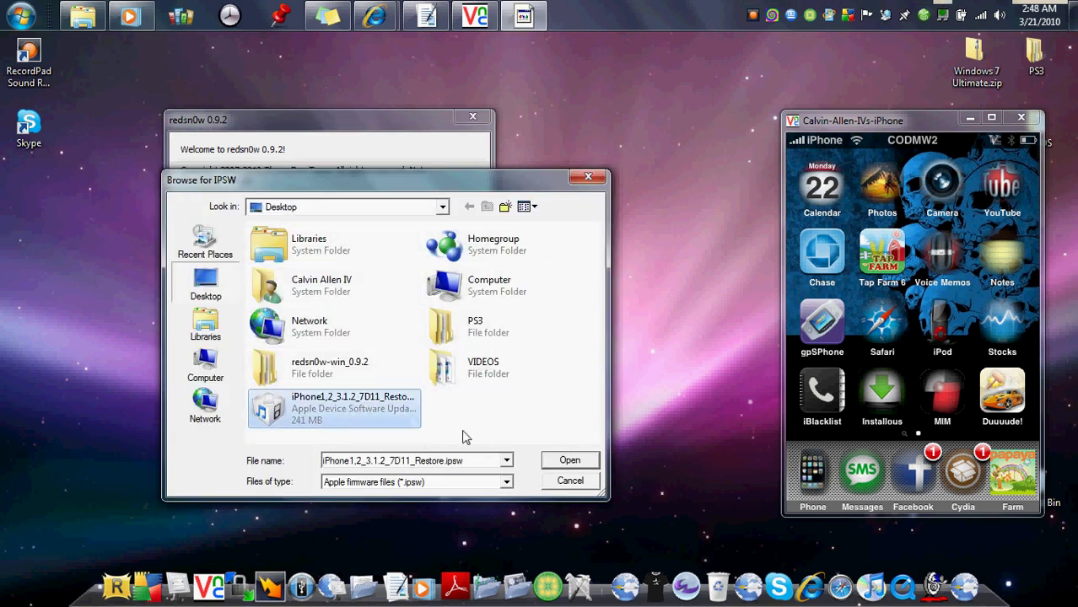
{"action": "left_click", "coordinate": [570, 460]}
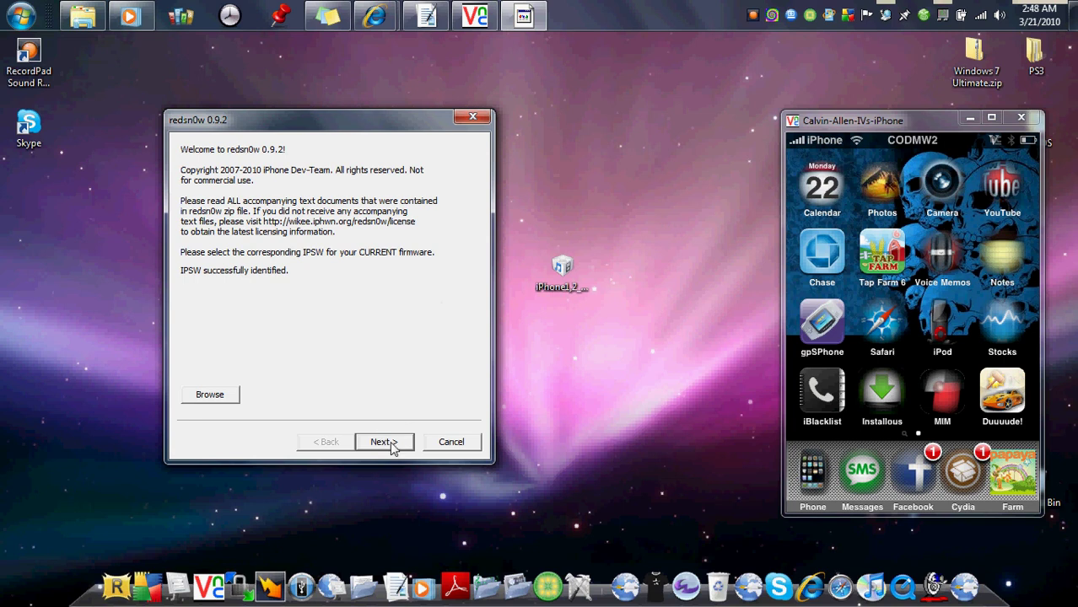
Advance to the jailbreak options and cancel the Custom boot logo picker twice, leaving only Install Cydia ticked
{"action": "left_click", "coordinate": [391, 444]}
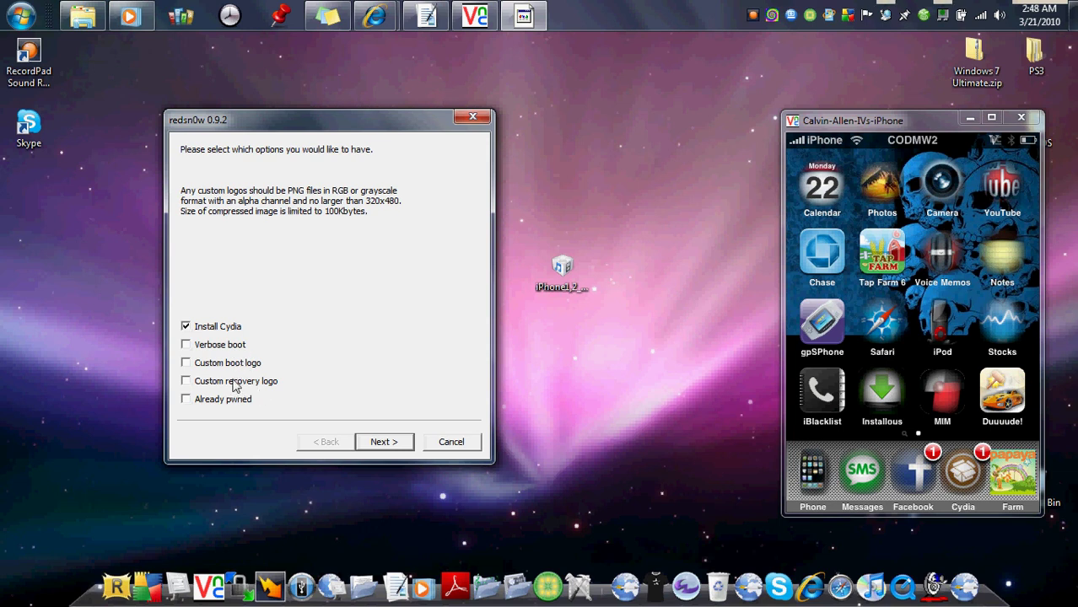
{"action": "left_click", "coordinate": [223, 365]}
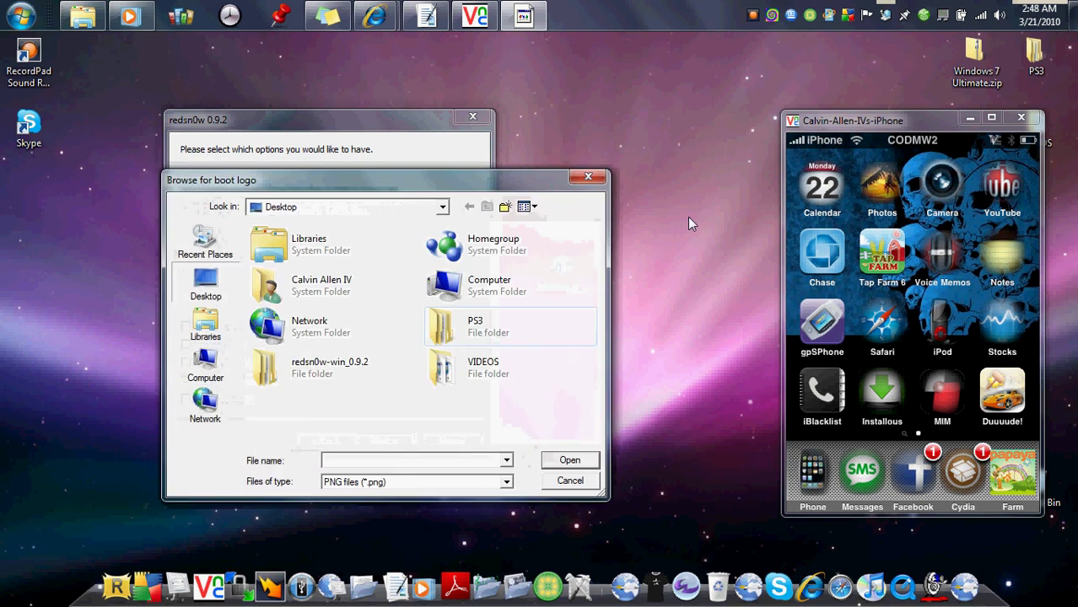
{"action": "key", "text": "Escape"}
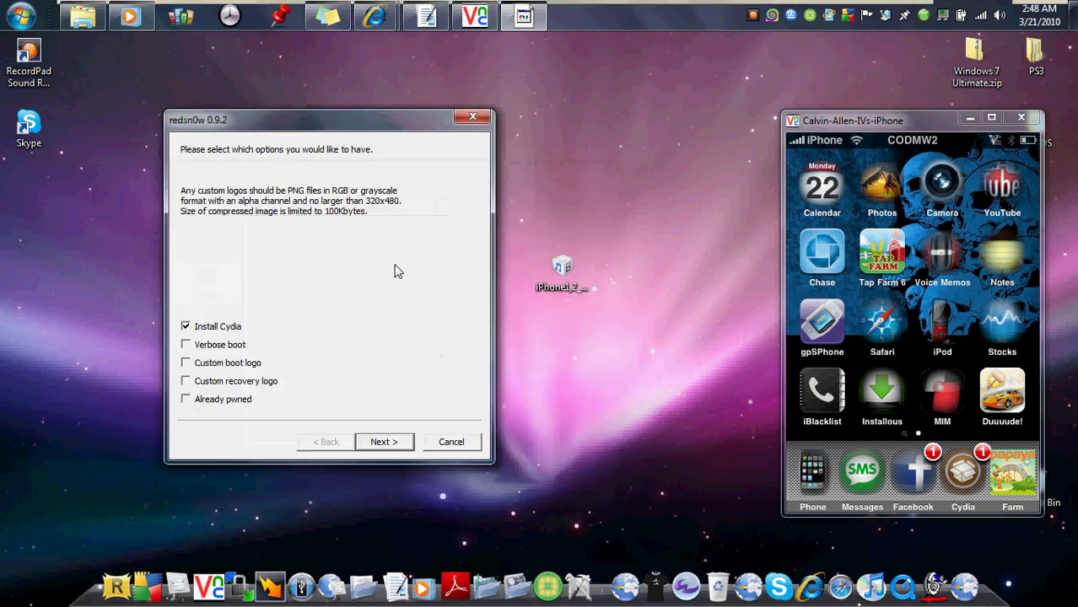
{"action": "left_click", "coordinate": [229, 366]}
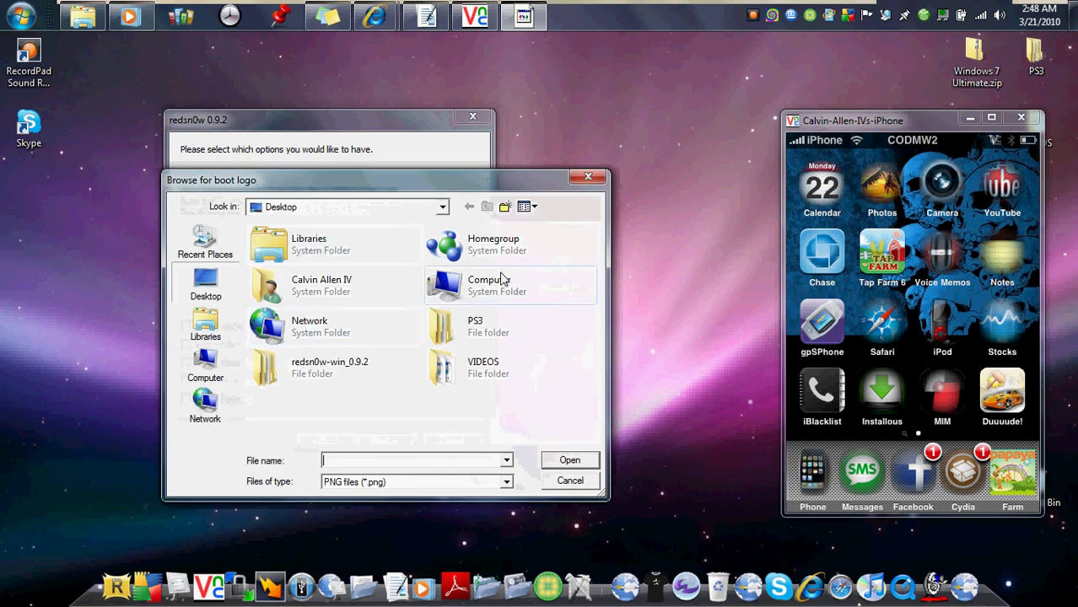
{"action": "key", "text": "Escape"}
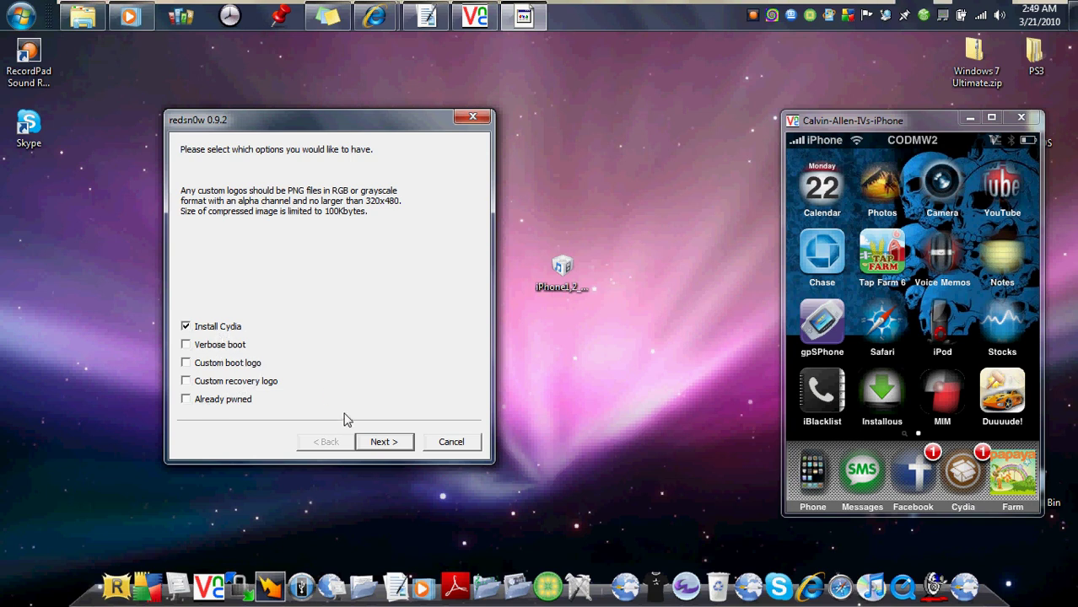
Continue from the options page with Install Cydia checked to the device off-and-plugged-in instructions
{"action": "left_click", "coordinate": [396, 442]}
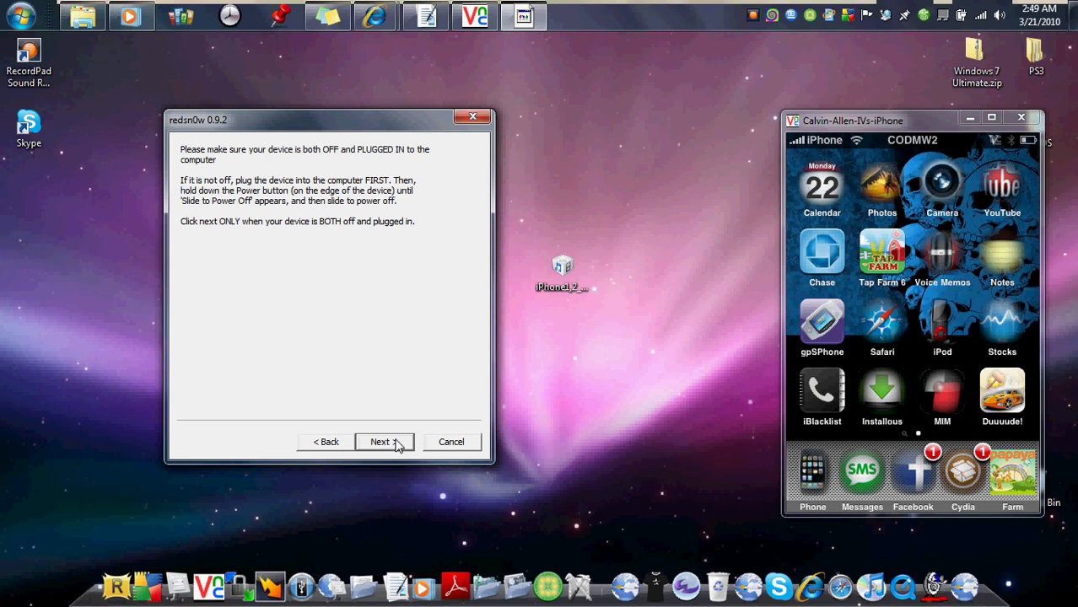
{"action": "left_click", "coordinate": [398, 446]}
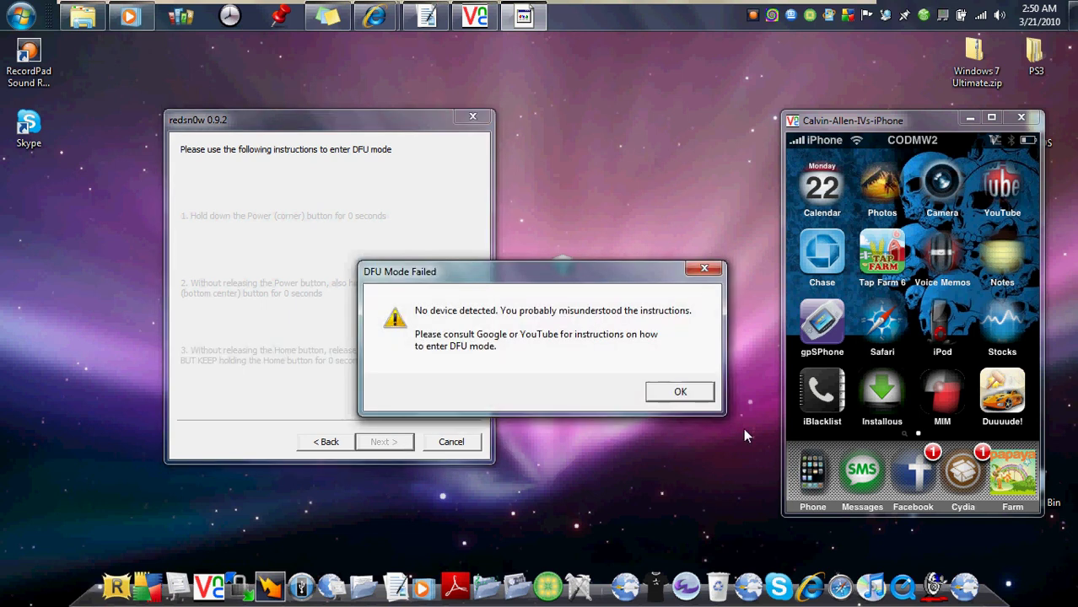
{"action": "left_click", "coordinate": [703, 393]}
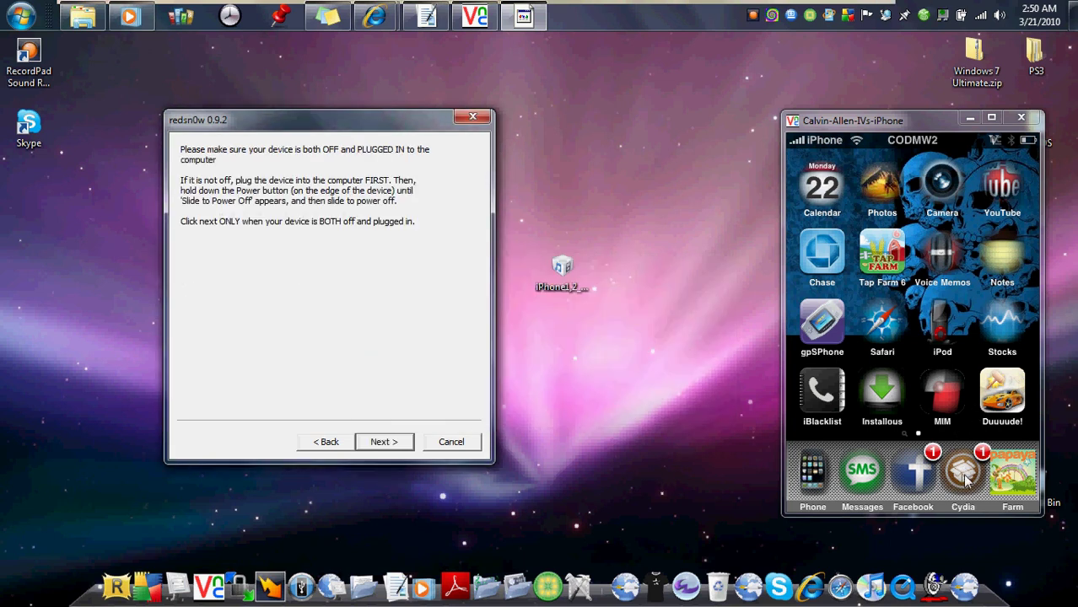
Maximize and restore the iPhone VNC mirror window, then place it left beside redsn0w
{"action": "left_click", "coordinate": [915, 123]}
{"action": "double_click", "coordinate": [914, 120]}
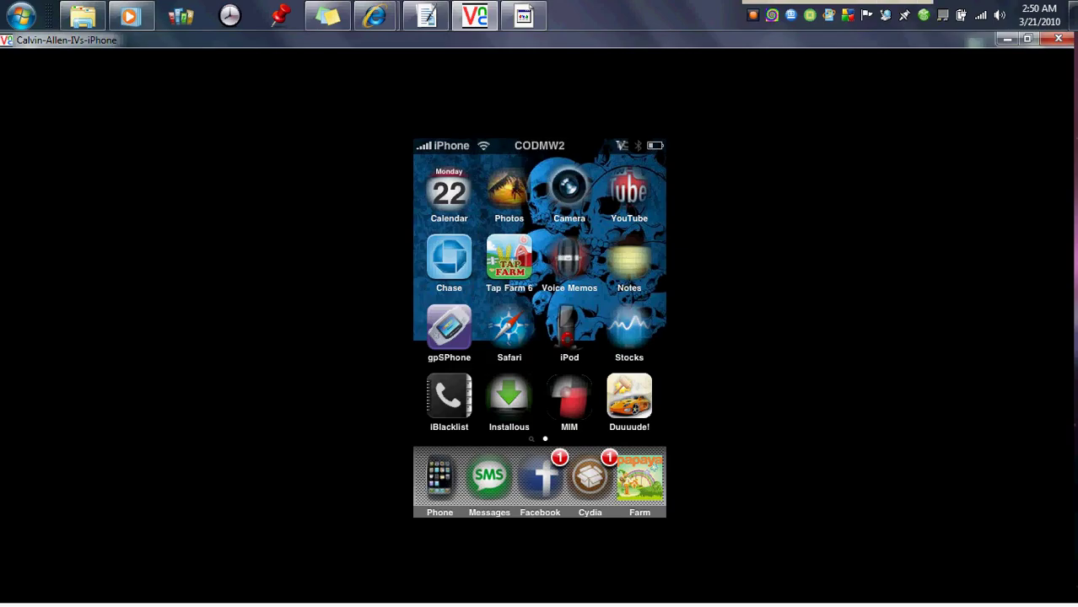
{"action": "left_click", "coordinate": [1027, 40]}
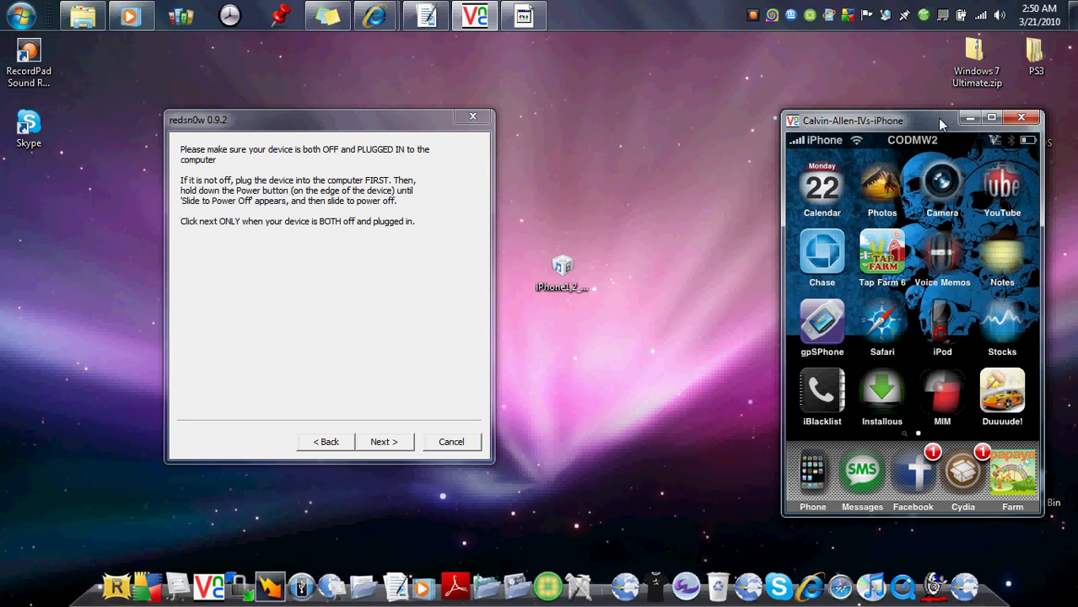
{"action": "left_click_drag", "start_coordinate": [937, 118], "coordinate": [745, 115]}
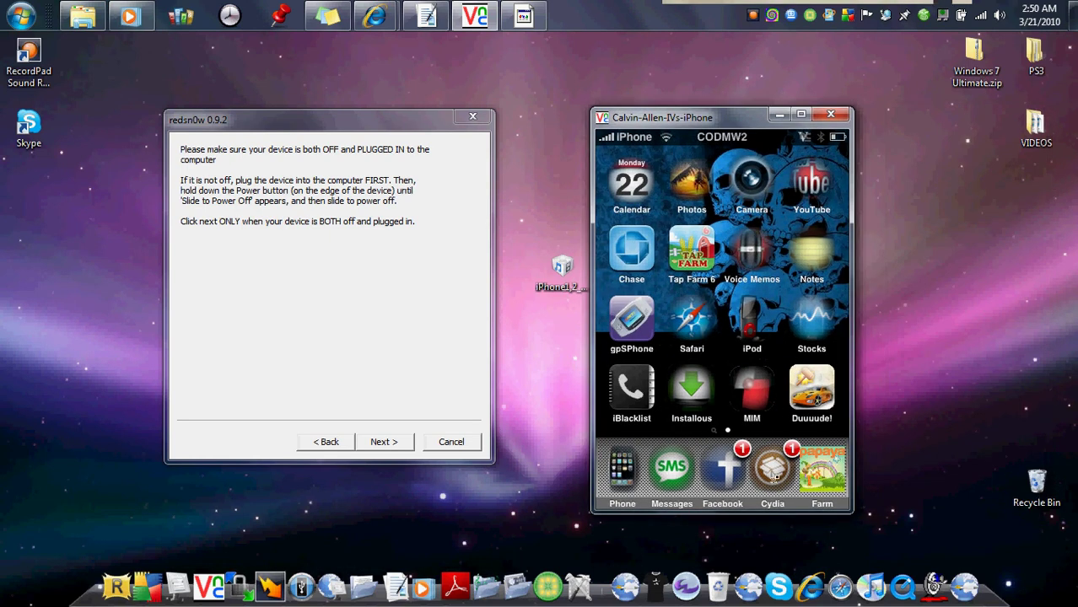